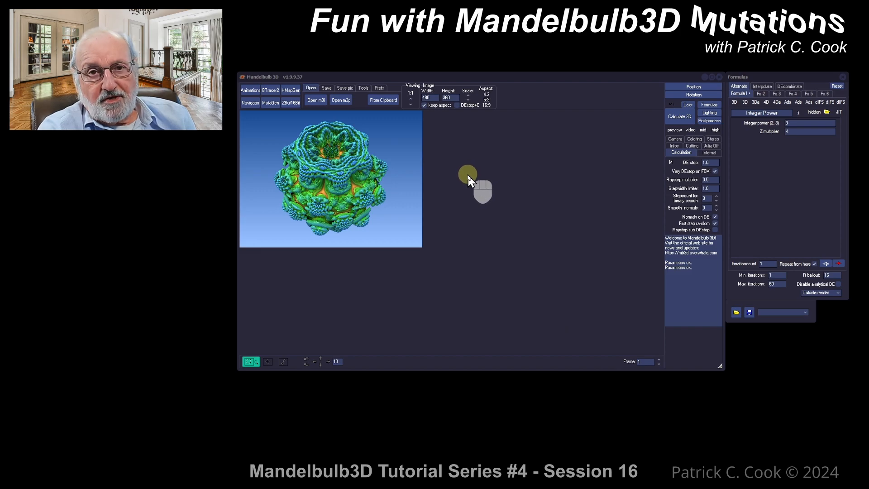
Step: Review the initial directories for M3I image files, M3P parameter files and saved pictures, and save and close the settings
{"action": "left_click", "coordinate": [379, 88]}
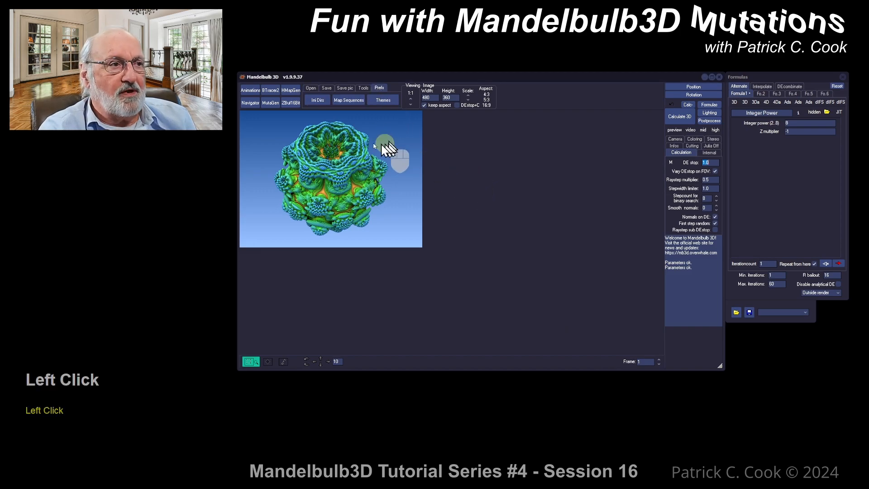
{"action": "left_click", "coordinate": [317, 100]}
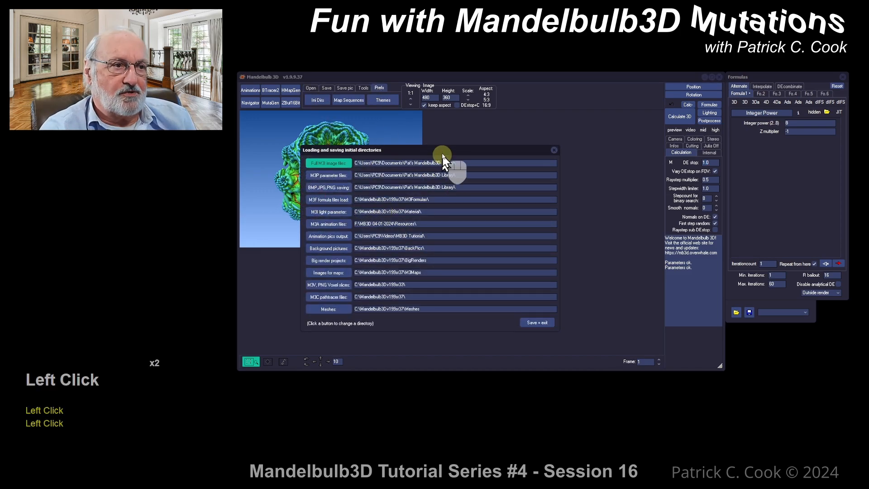
{"action": "left_click", "coordinate": [462, 164]}
{"action": "left_click_drag", "start_coordinate": [462, 164], "coordinate": [356, 163]}
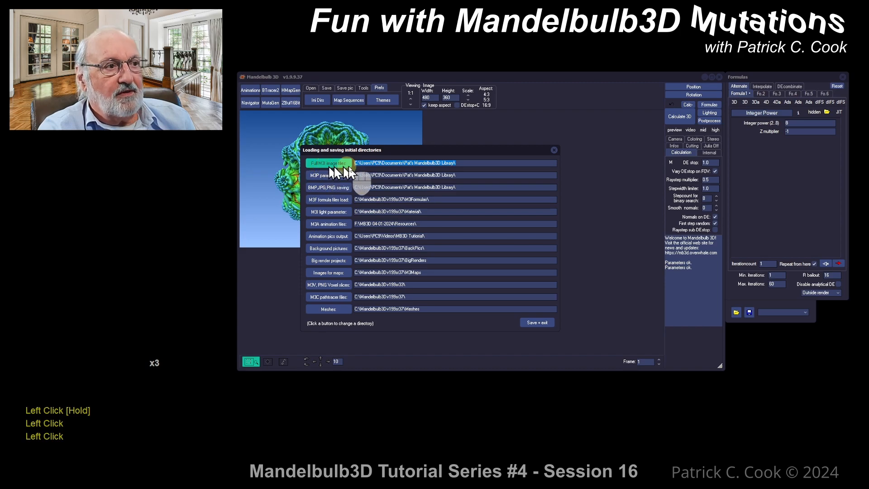
{"action": "left_click", "coordinate": [459, 163]}
{"action": "left_click_drag", "start_coordinate": [459, 163], "coordinate": [403, 164]}
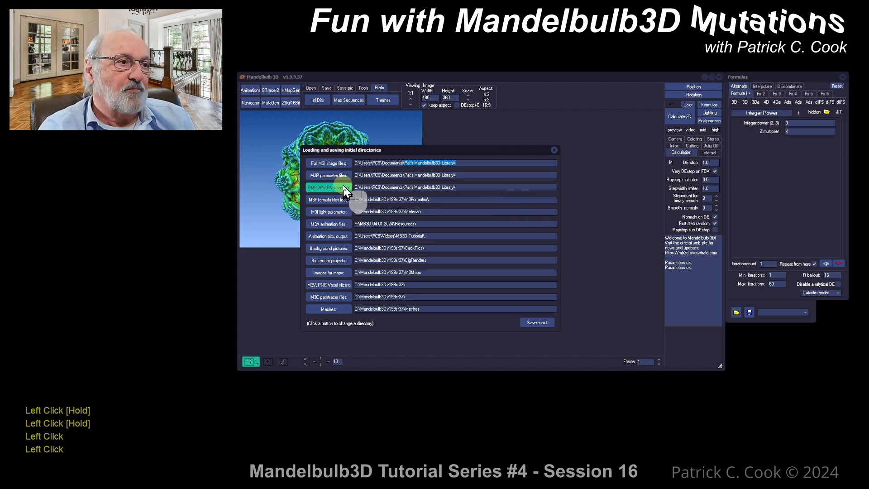
{"action": "left_click_drag", "start_coordinate": [466, 178], "coordinate": [361, 176]}
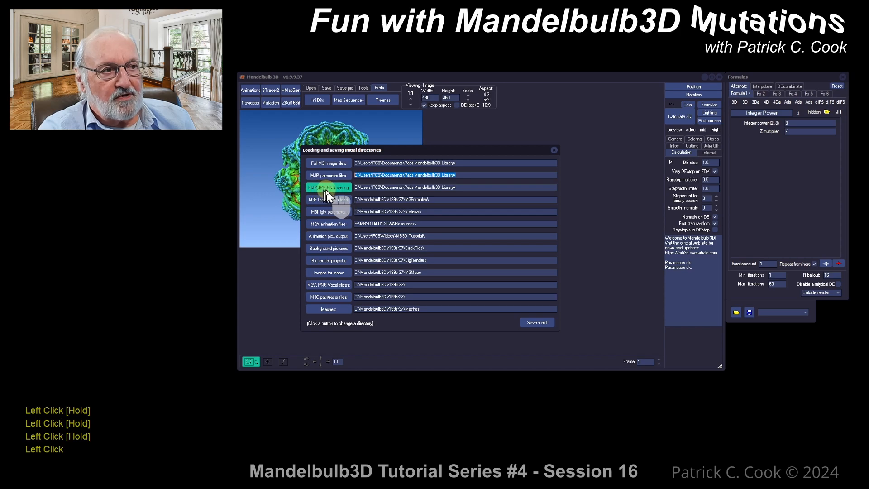
{"action": "left_click", "coordinate": [458, 187]}
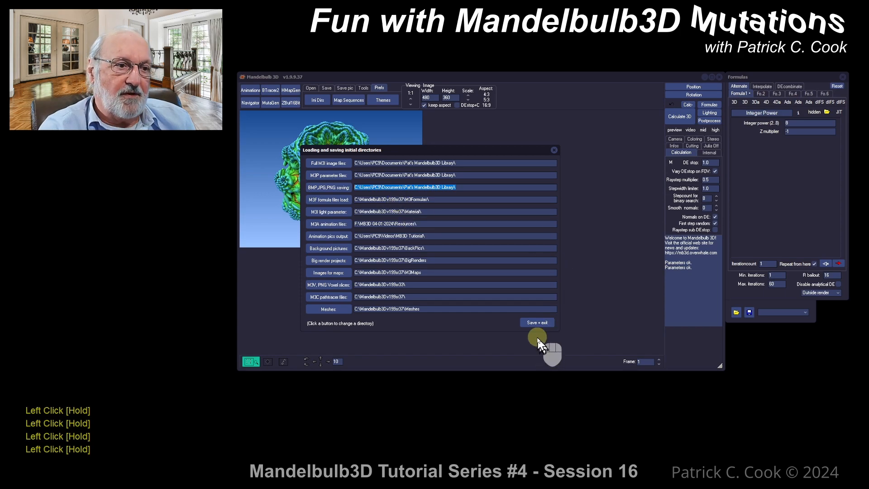
{"action": "left_click", "coordinate": [537, 323]}
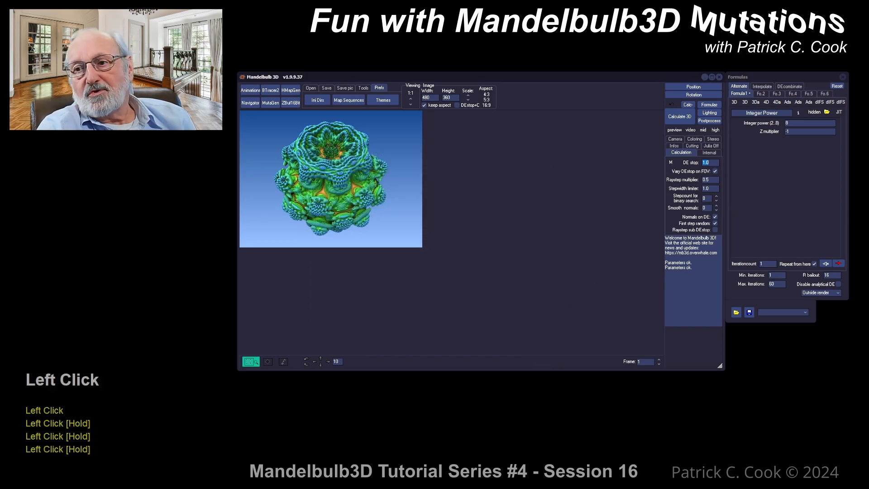
Step: Switch to the File Explorer window of the empty Mandelbulb3D library folder and place it beside the Mandelbulb3D window
{"action": "left_click_drag", "start_coordinate": [576, 155], "coordinate": [196, 145]}
{"action": "left_click_drag", "start_coordinate": [131, 143], "coordinate": [170, 142]}
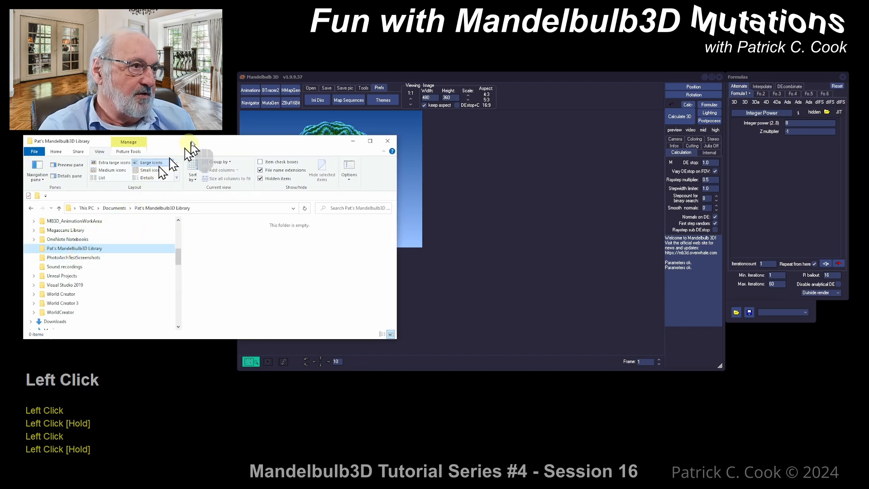
{"action": "left_click_drag", "start_coordinate": [215, 148], "coordinate": [50, 165]}
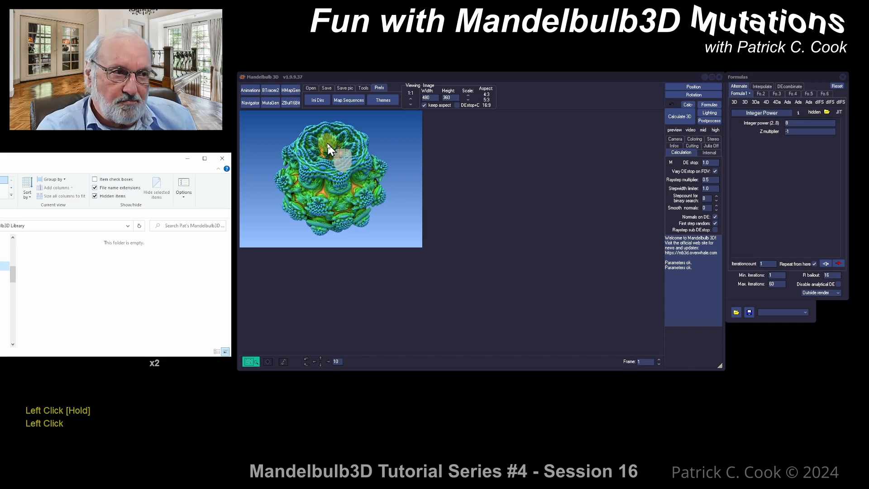
Step: Open MutaGen for the current bulb and move its window down clear of the main editor's toolbar
{"action": "left_click", "coordinate": [275, 103]}
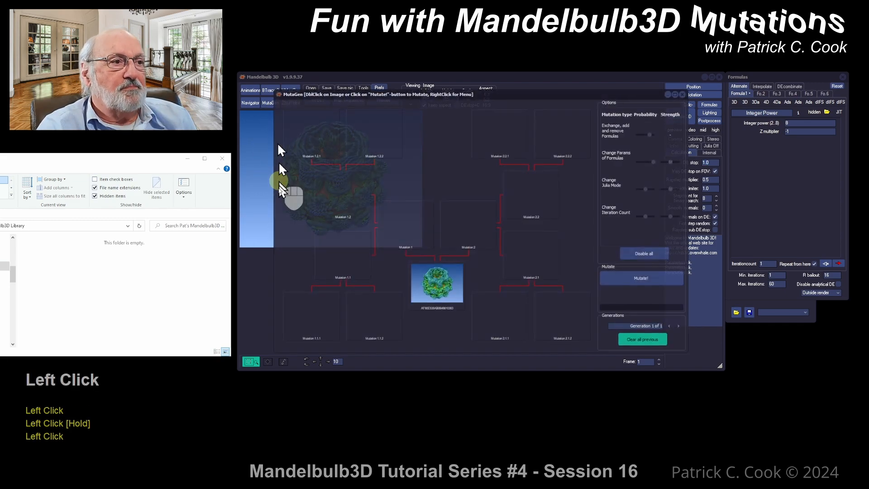
{"action": "left_click_drag", "start_coordinate": [504, 88], "coordinate": [483, 178]}
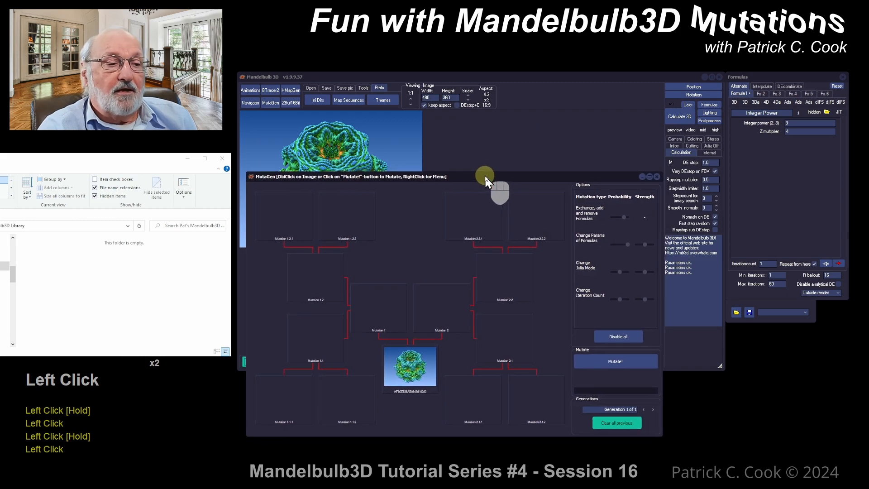
{"action": "left_click", "coordinate": [616, 361]}
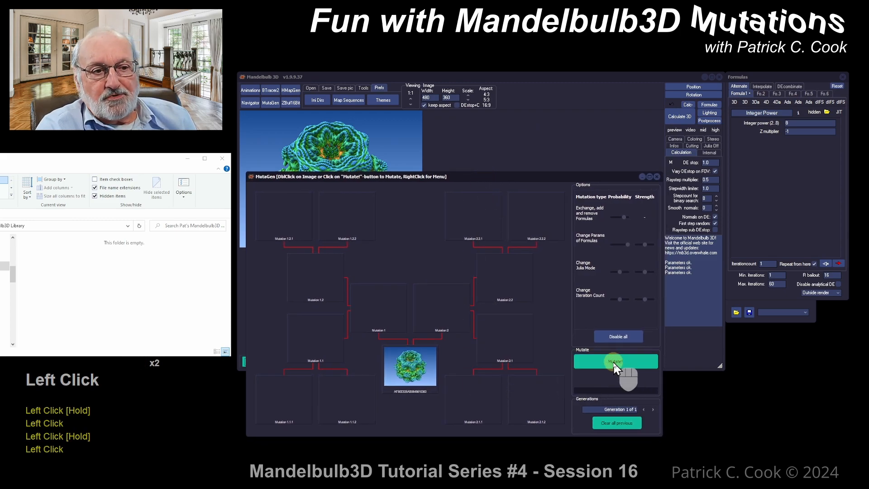
{"action": "left_click", "coordinate": [628, 213]}
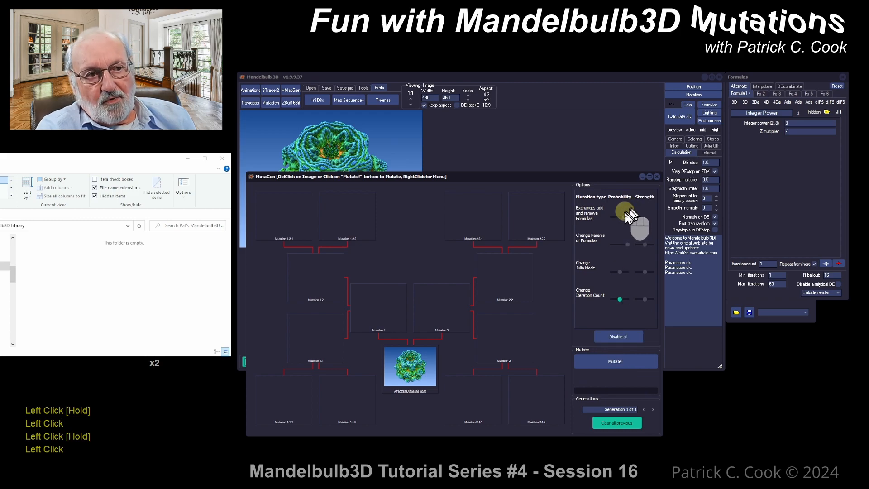
{"action": "left_click", "coordinate": [626, 307]}
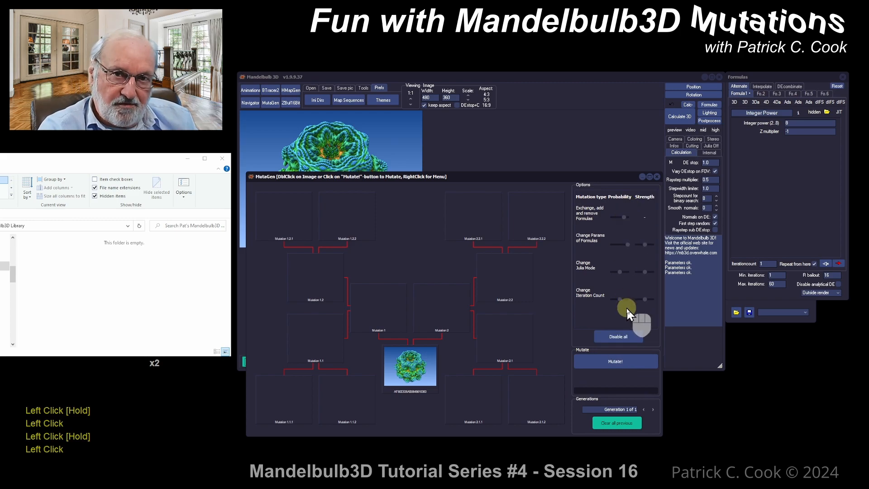
Step: Raise the probability of formula exchange, formula parameter, Julia mode and iteration count mutations to the maximum
{"action": "left_click", "coordinate": [612, 306]}
{"action": "left_click", "coordinate": [623, 217]}
{"action": "left_click_drag", "start_coordinate": [624, 218], "coordinate": [627, 216]}
{"action": "left_click", "coordinate": [628, 244]}
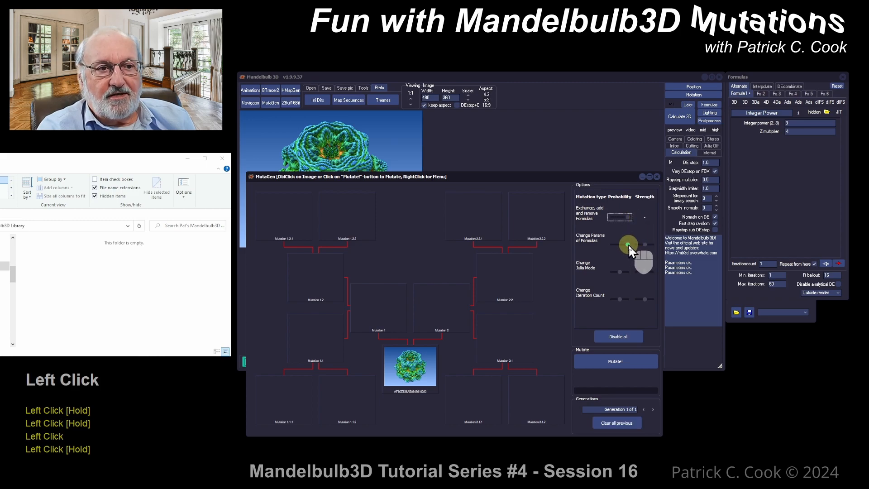
{"action": "left_click", "coordinate": [627, 265]}
{"action": "left_click_drag", "start_coordinate": [620, 271], "coordinate": [632, 299]}
{"action": "left_click", "coordinate": [620, 299]}
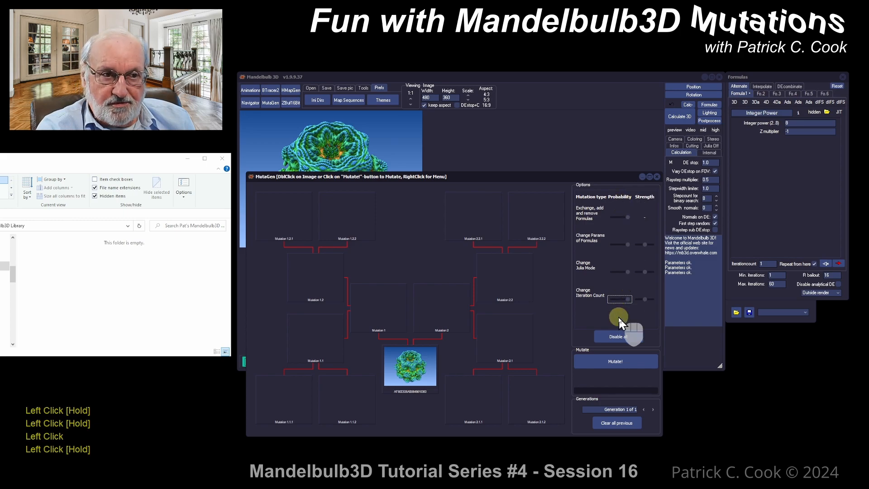
Step: Raise the strength of the parameter, Julia mode and iteration count mutations to the maximum and generate a new set of mutations
{"action": "left_click", "coordinate": [646, 245]}
{"action": "left_click_drag", "start_coordinate": [647, 246], "coordinate": [657, 299]}
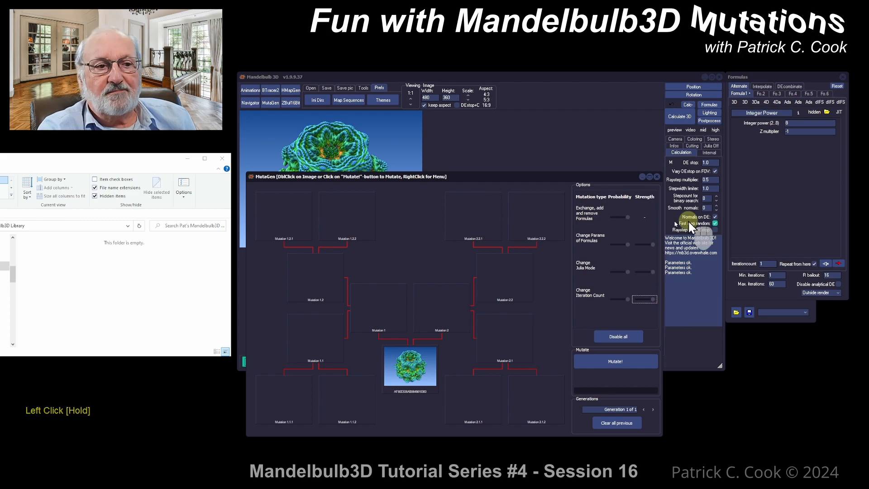
{"action": "left_click", "coordinate": [611, 364]}
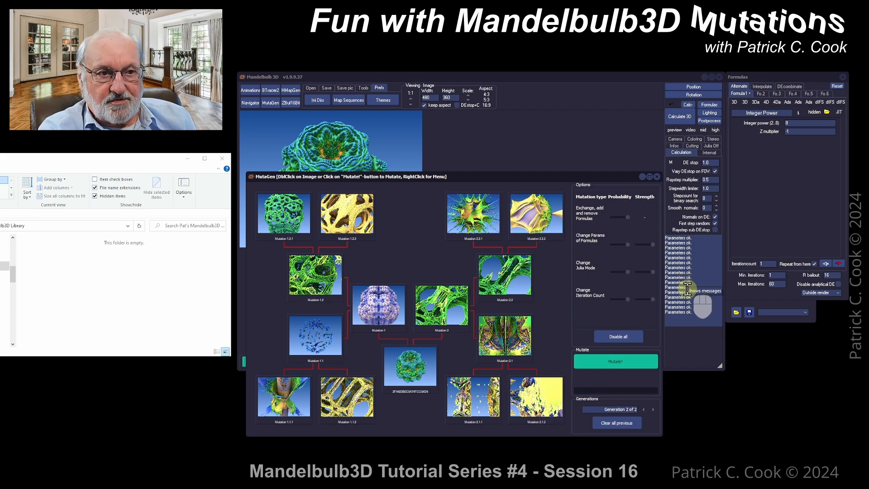
{"action": "left_click_drag", "start_coordinate": [626, 217], "coordinate": [634, 219]}
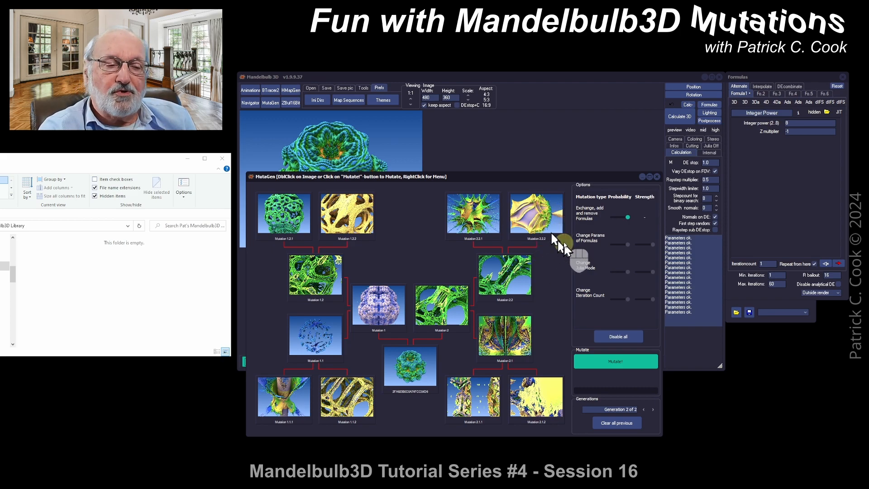
Step: Send Mutation 2.2.2 to the main editor and render it with Calculate 3D
{"action": "right_click", "coordinate": [546, 220]}
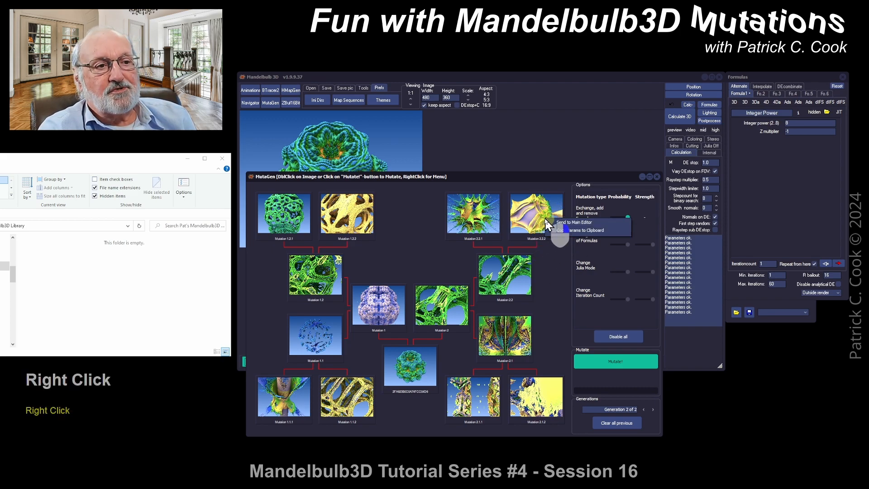
{"action": "left_click", "coordinate": [574, 222]}
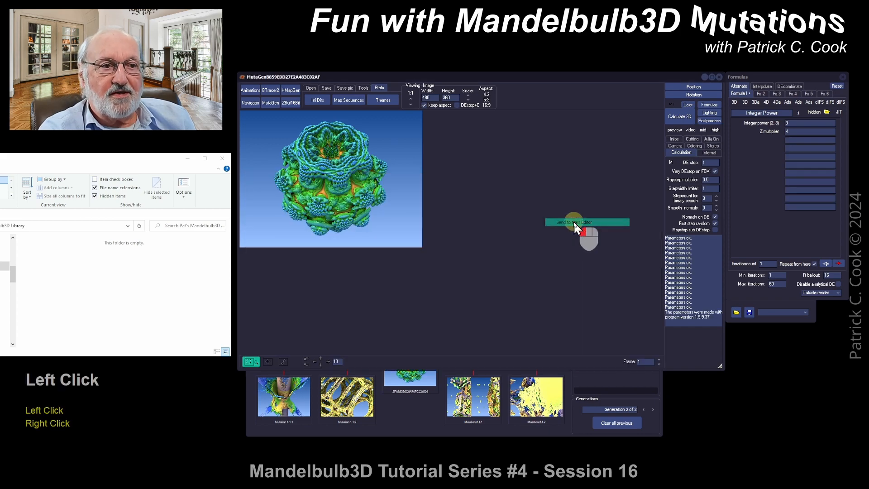
{"action": "left_click", "coordinate": [680, 118]}
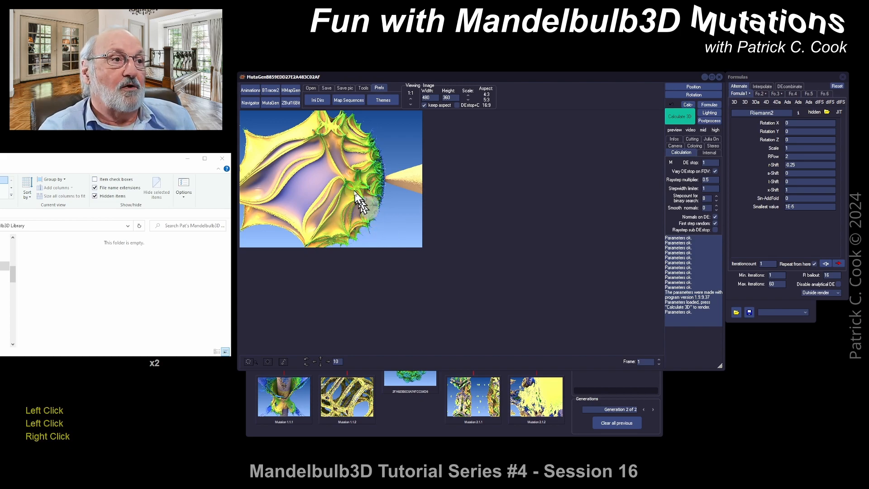
Step: Save the rendered mutation as a JPEG with parameters named "01 MutaGen.jpg" in the library folder
{"action": "left_click", "coordinate": [326, 90]}
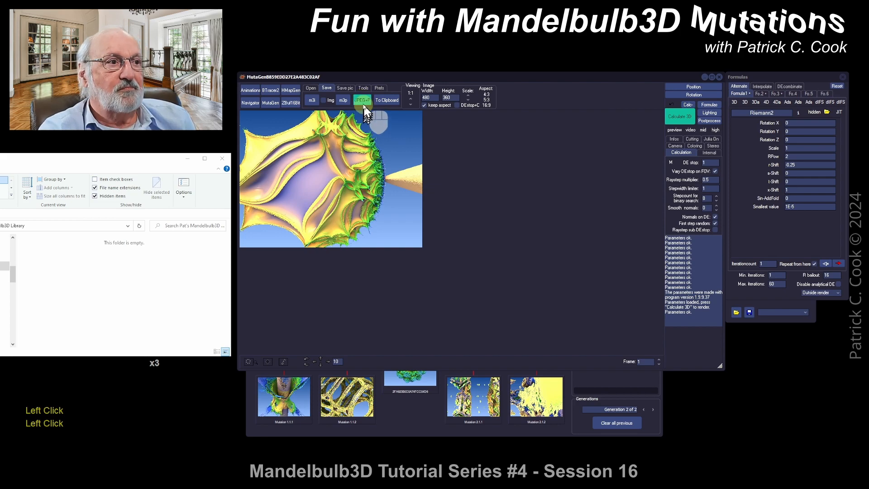
{"action": "left_click", "coordinate": [364, 104]}
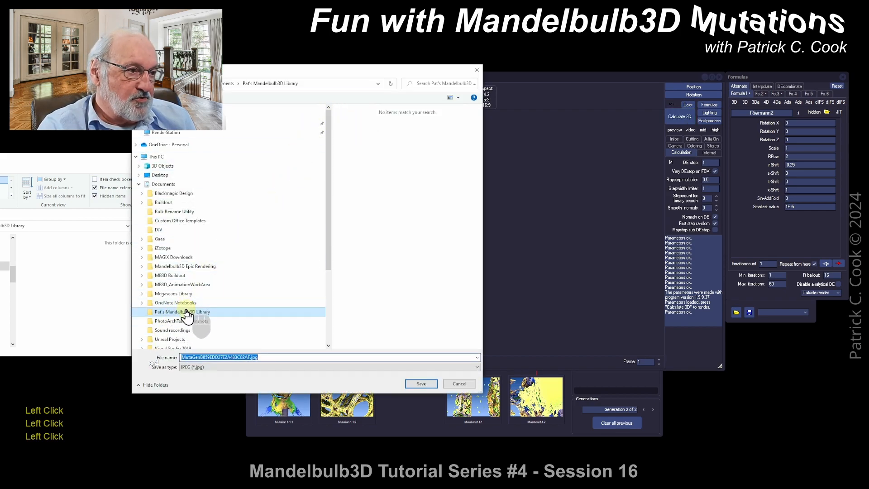
{"action": "left_click", "coordinate": [212, 357]}
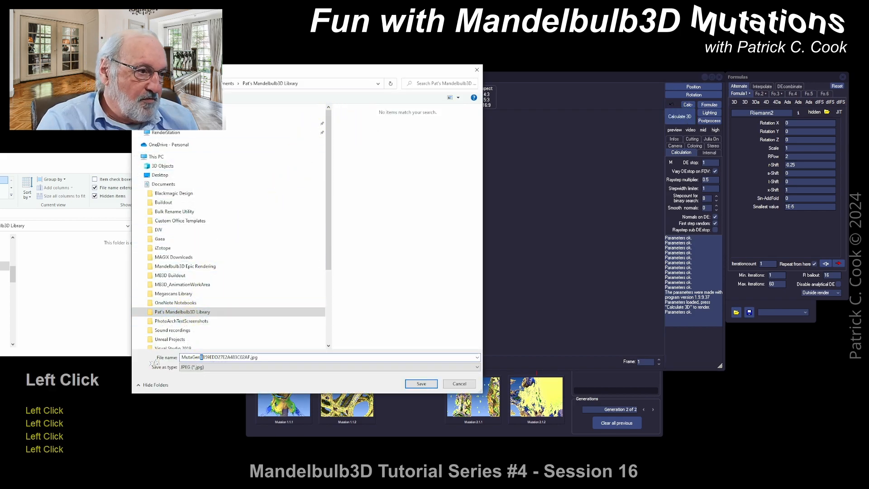
{"action": "key", "text": "Left"}
{"action": "key", "text": "Delete"}
{"action": "key", "text": "Delete"}
{"action": "key", "text": "Delete"}
{"action": "key", "text": "Delete"}
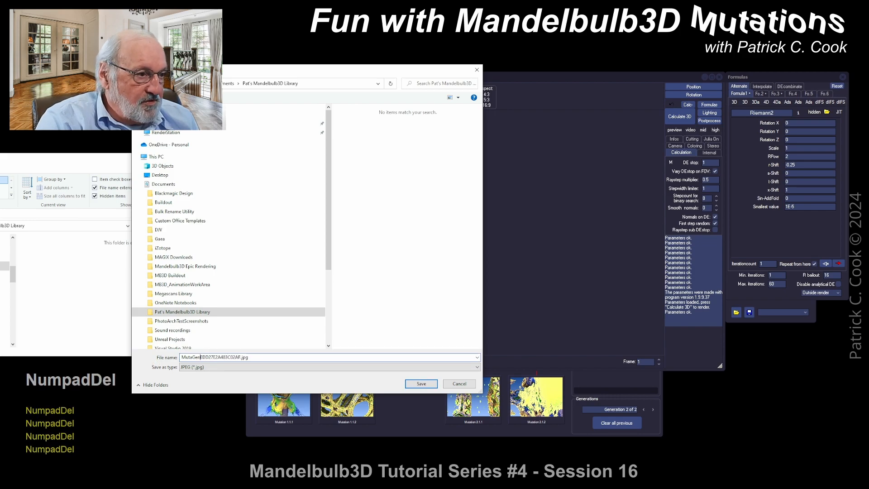
{"action": "key", "text": "Home"}
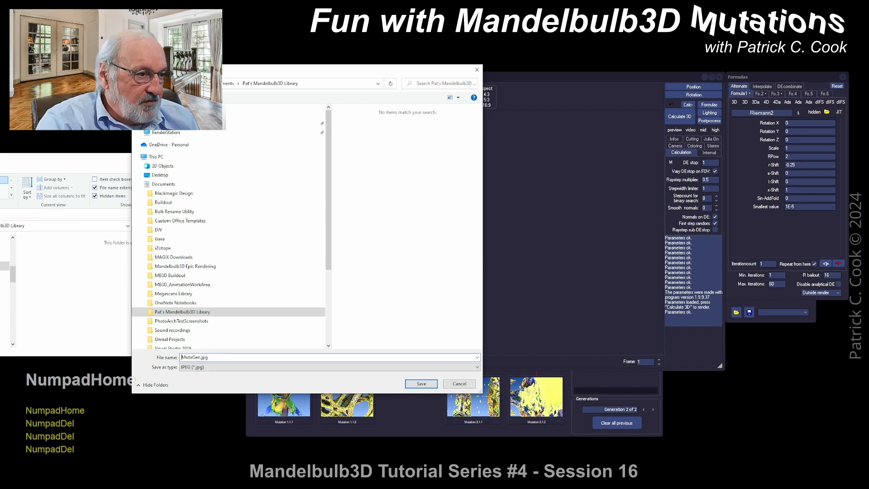
{"action": "type", "text": "01"}
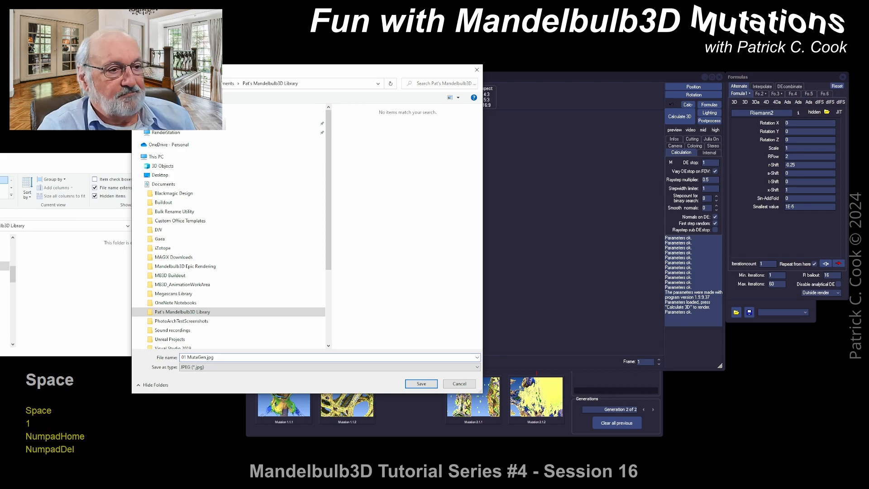
{"action": "left_click", "coordinate": [421, 383]}
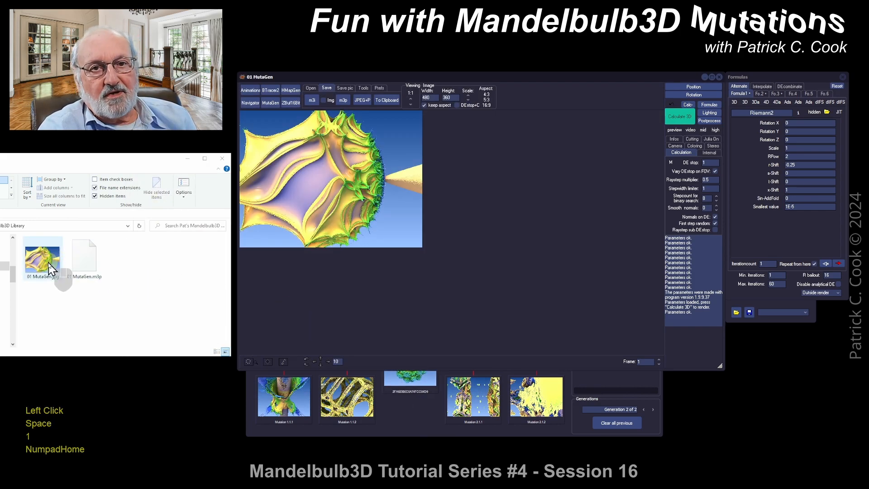
{"action": "left_click", "coordinate": [79, 267]}
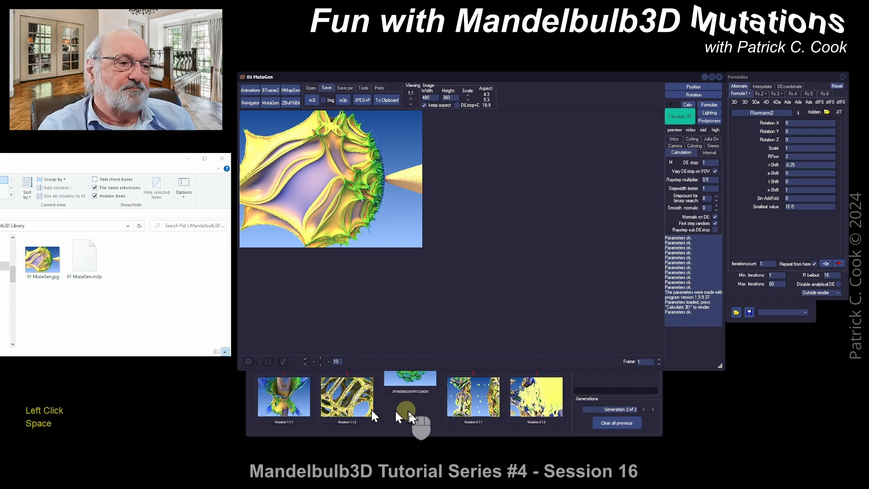
Step: Return to the MutaGen window and send Mutation 1.2.1 to the main editor
{"action": "left_click", "coordinate": [424, 420]}
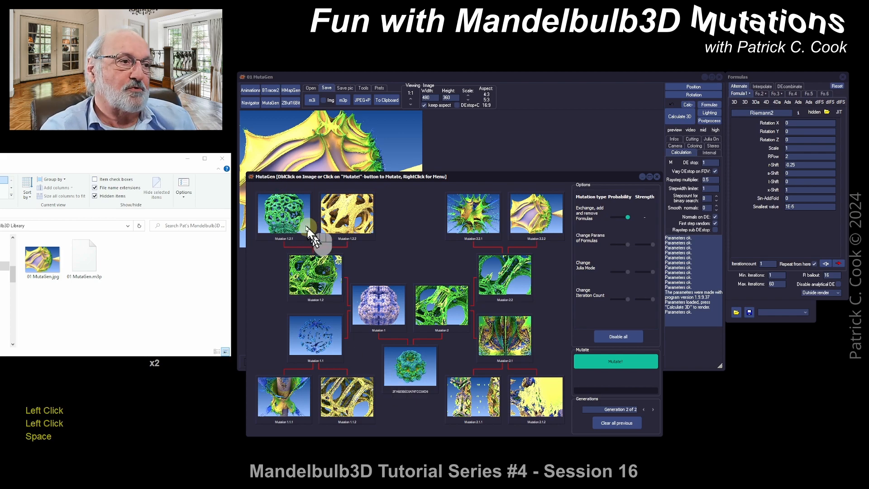
{"action": "right_click", "coordinate": [290, 218]}
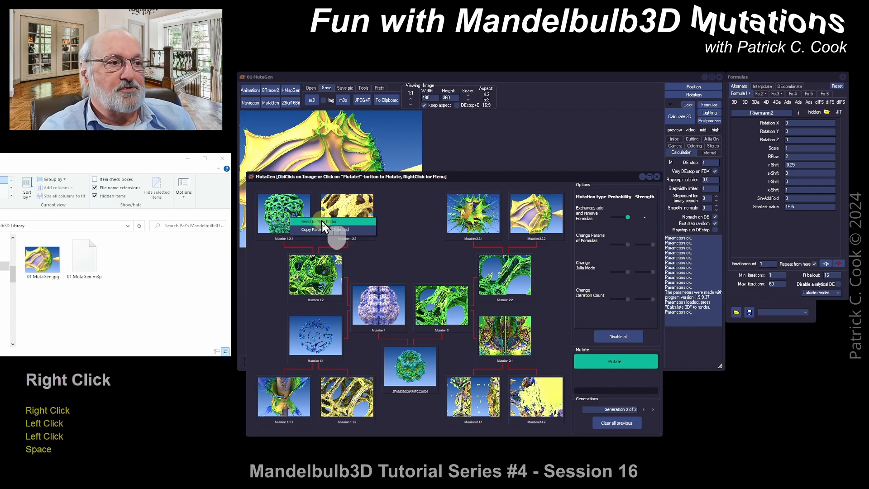
{"action": "left_click", "coordinate": [322, 221]}
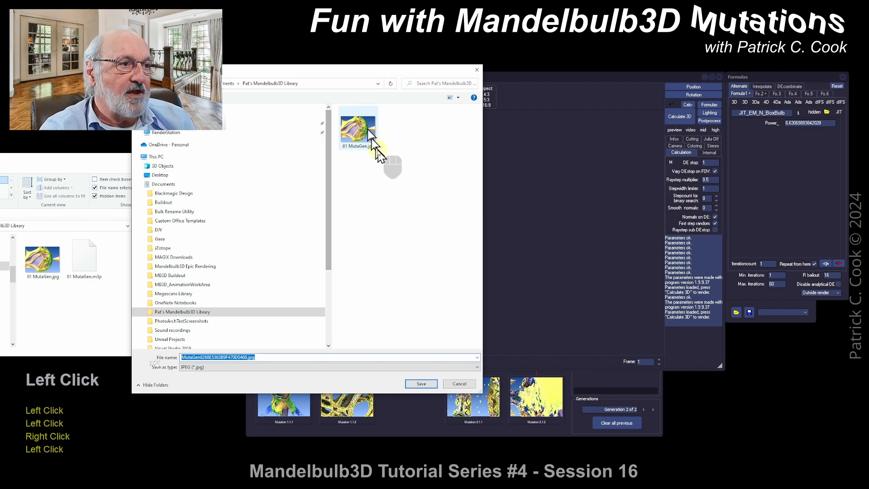
Step: Save the unrendered Mutation 1.2.1 as a JPEG with parameters named "02 MutaGen.jpg" in the library folder
{"action": "left_click", "coordinate": [358, 133]}
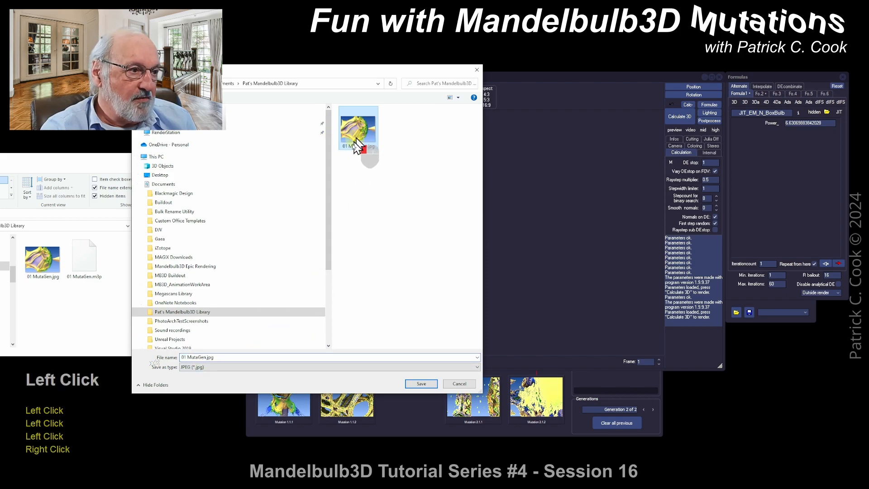
{"action": "left_click", "coordinate": [186, 357]}
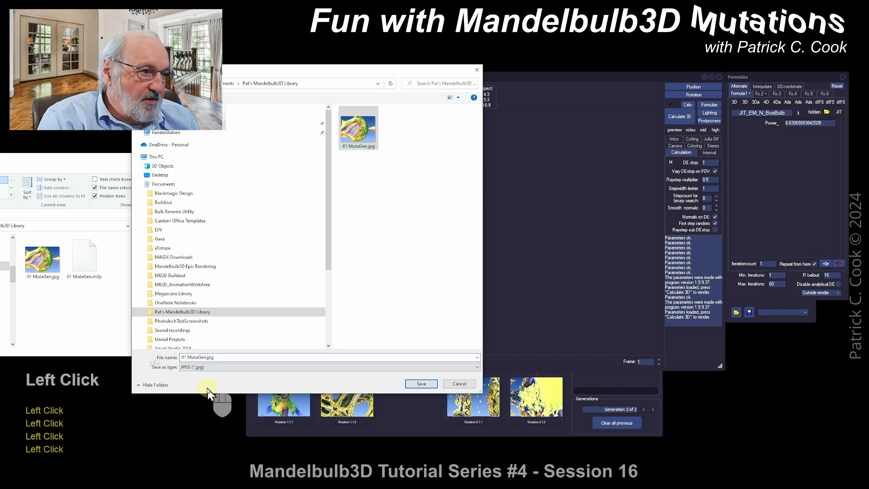
{"action": "key", "text": "Home"}
{"action": "key", "text": "Right"}
{"action": "key", "text": "Delete"}
{"action": "type", "text": "2"}
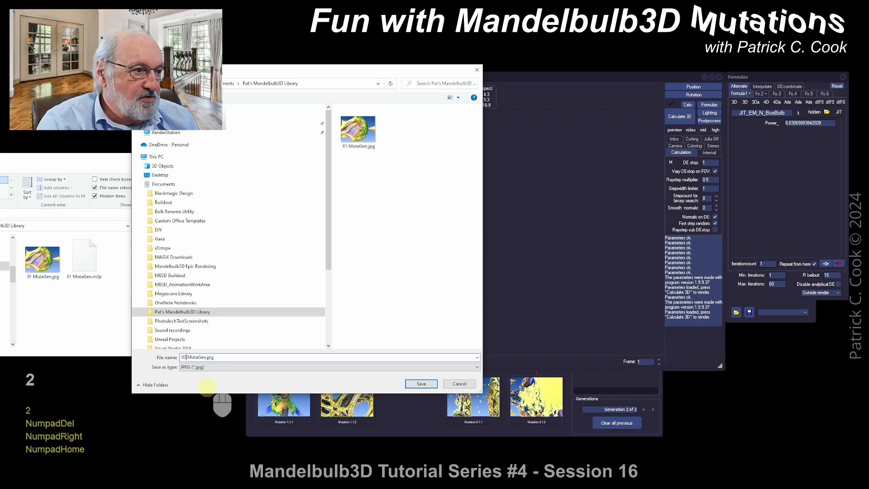
{"action": "left_click", "coordinate": [422, 384]}
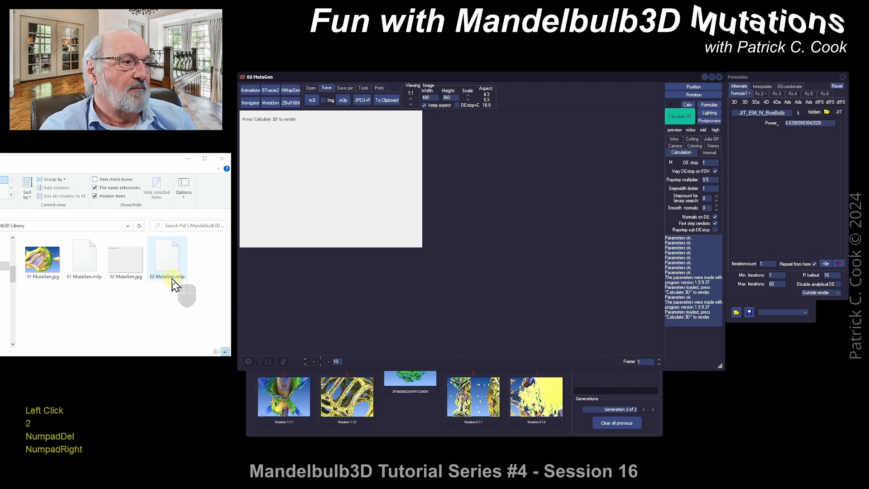
Step: Open the saved "02 MutaGen.jpg" from the library folder to check its image, and close the viewer
{"action": "double_click", "coordinate": [129, 274]}
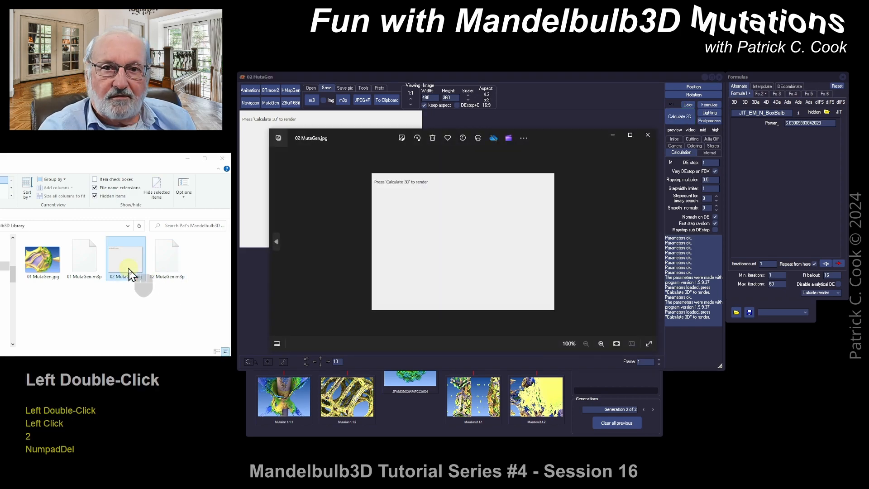
{"action": "left_click", "coordinate": [611, 138]}
{"action": "left_click", "coordinate": [649, 136]}
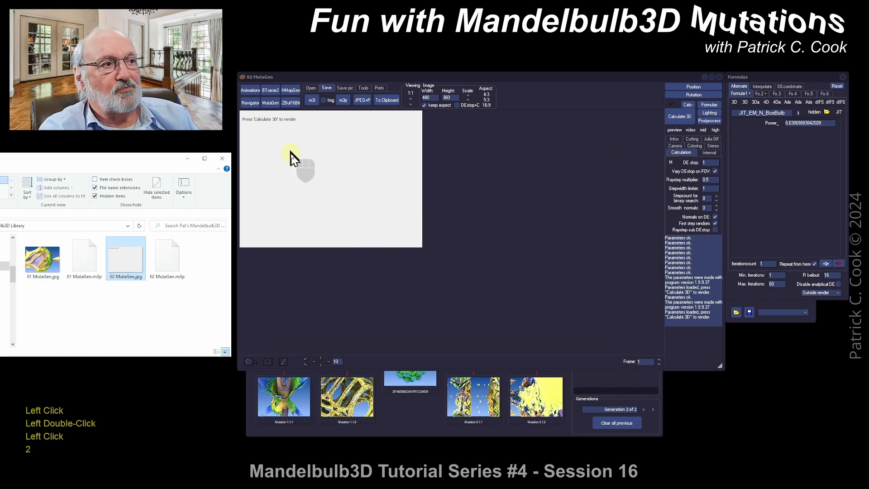
Step: Render the mutation with Calculate 3D and save it with parameters, replacing the existing "02 MutaGen.jpg"
{"action": "left_click", "coordinate": [680, 117]}
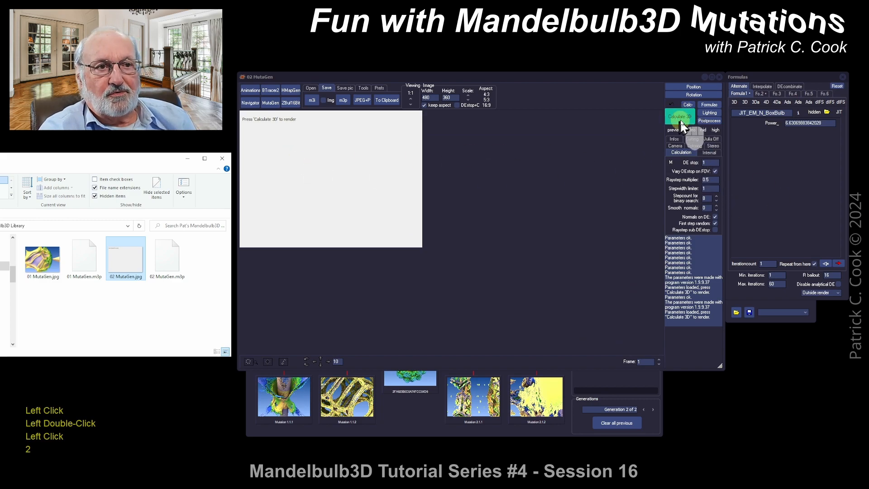
{"action": "left_click", "coordinate": [504, 216]}
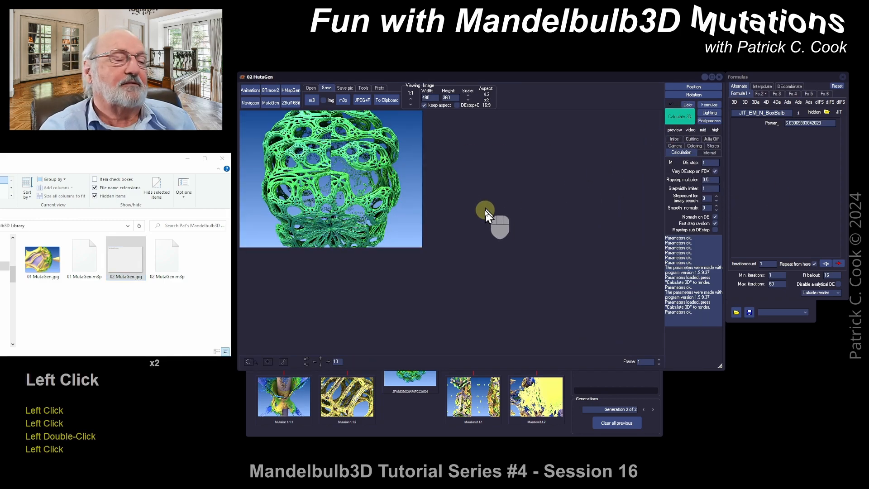
{"action": "left_click", "coordinate": [361, 102]}
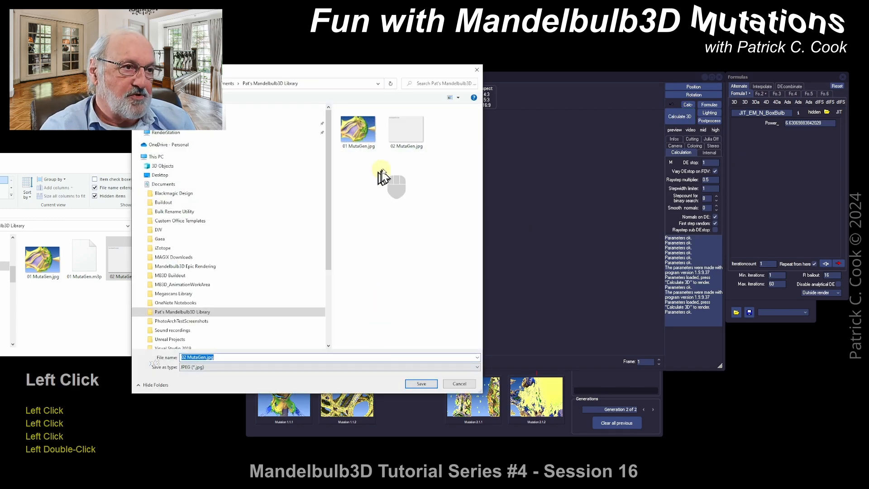
{"action": "left_click", "coordinate": [403, 145]}
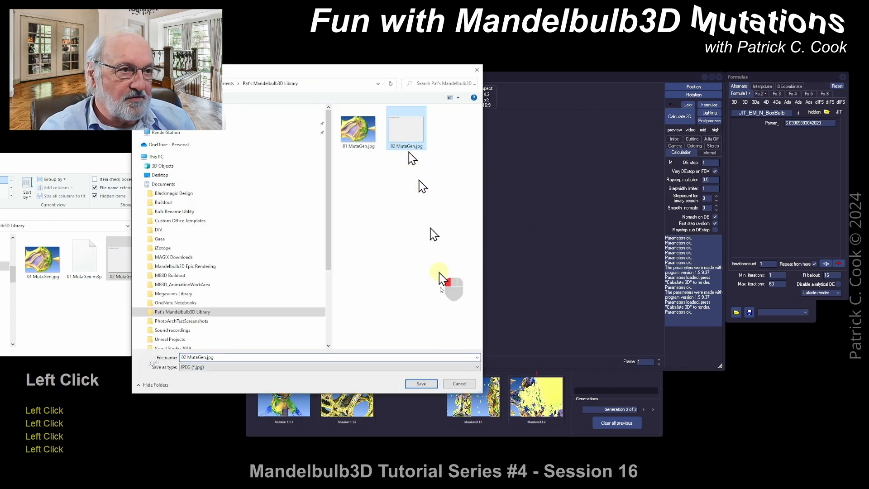
{"action": "left_click", "coordinate": [424, 386]}
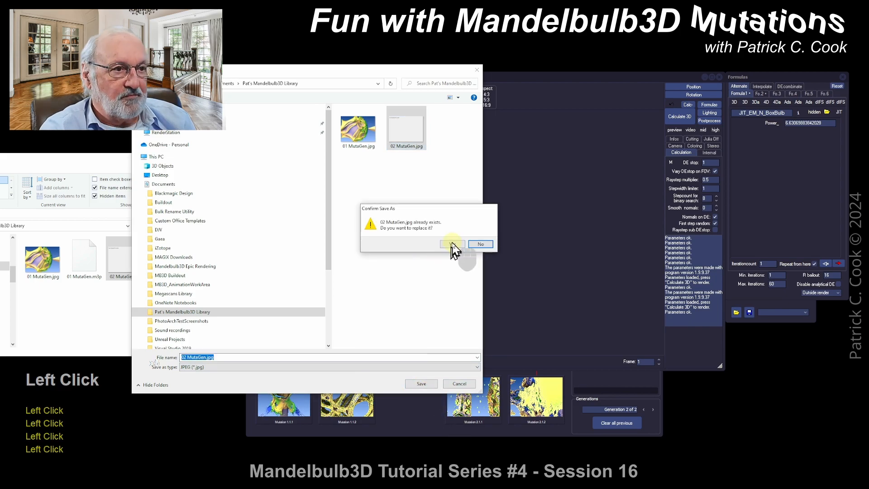
{"action": "left_click", "coordinate": [449, 247]}
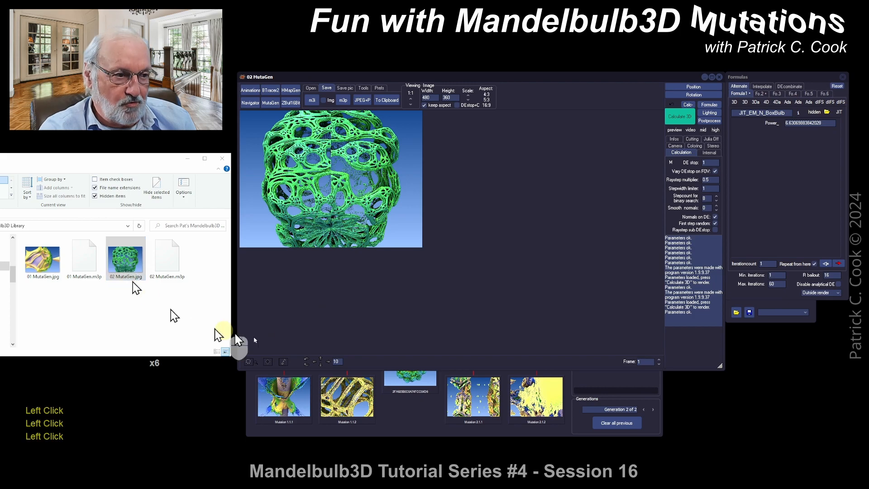
Step: Return to the MutaGen window, send Mutation 1 to the main editor and render it with Calculate 3D
{"action": "left_click", "coordinate": [405, 414]}
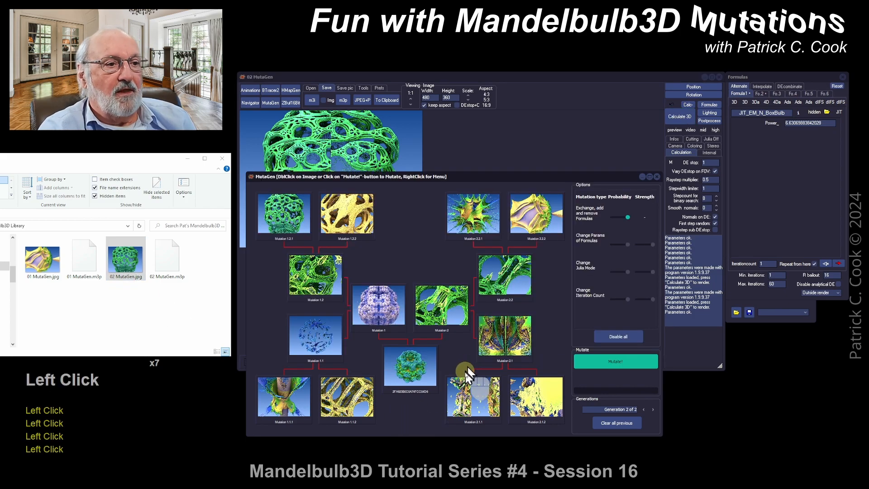
{"action": "right_click", "coordinate": [385, 319]}
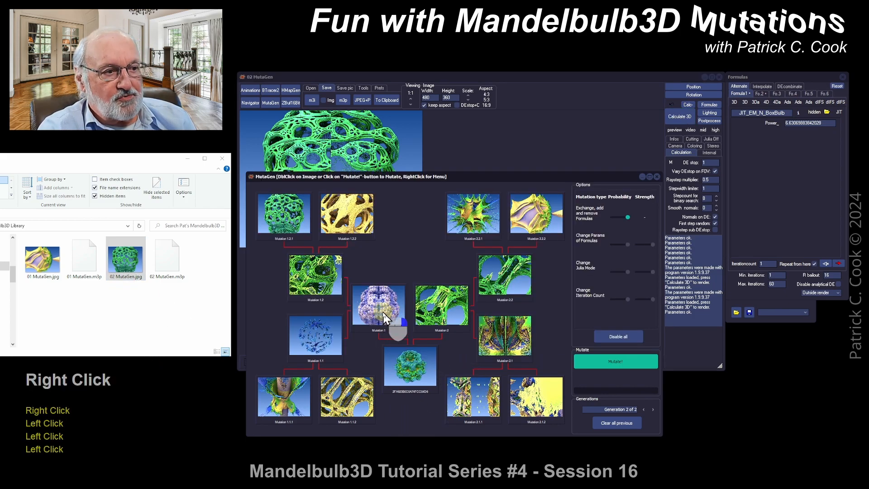
{"action": "left_click", "coordinate": [405, 316]}
{"action": "left_click", "coordinate": [679, 117]}
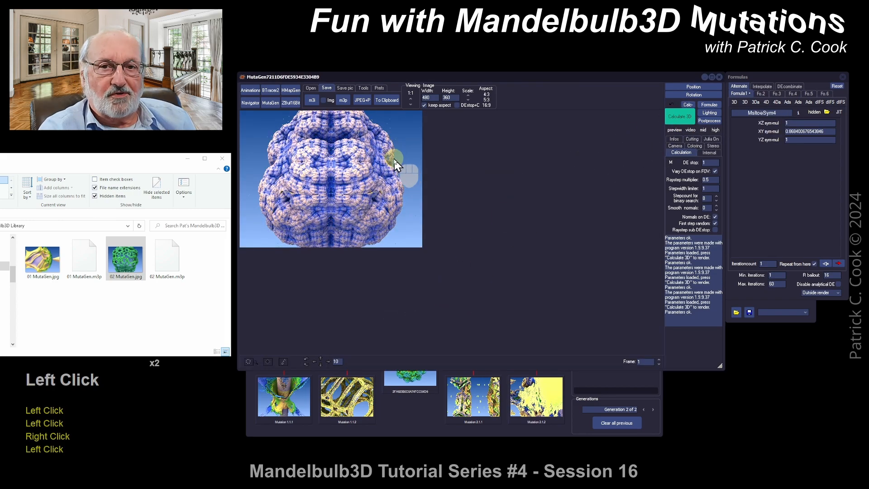
Step: Save the rendered Mutation 1 as a JPEG with parameters named "03 MutaGen.jpg" in the library folder
{"action": "left_click", "coordinate": [363, 102]}
{"action": "left_click", "coordinate": [406, 131]}
{"action": "left_click", "coordinate": [190, 357]}
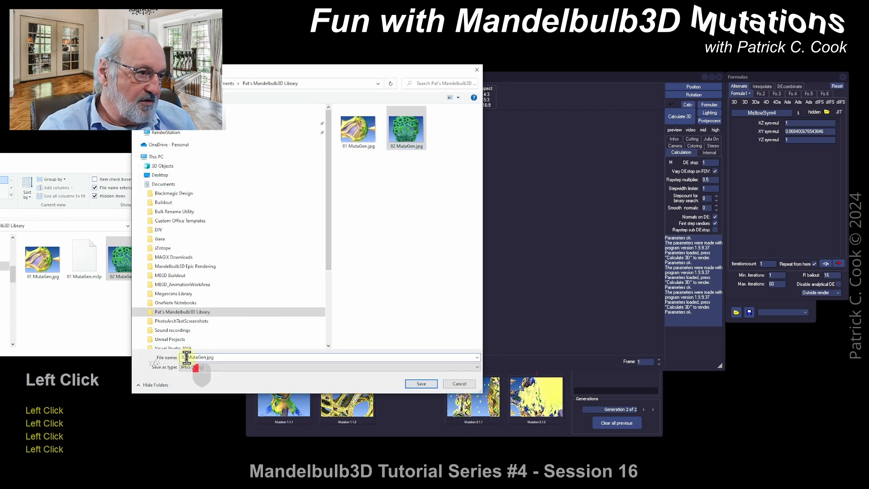
{"action": "key", "text": "Home"}
{"action": "key", "text": "Right"}
{"action": "key", "text": "Delete"}
{"action": "type", "text": "3"}
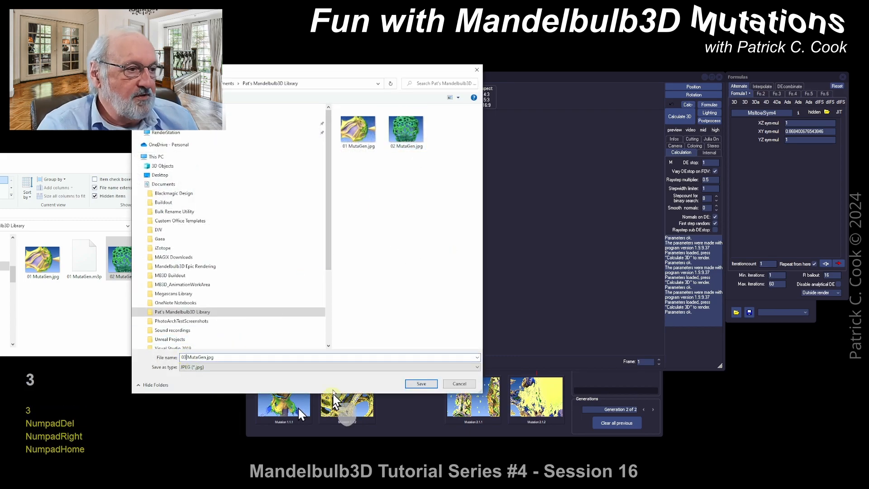
{"action": "left_click", "coordinate": [420, 383]}
{"action": "left_click", "coordinate": [422, 381]}
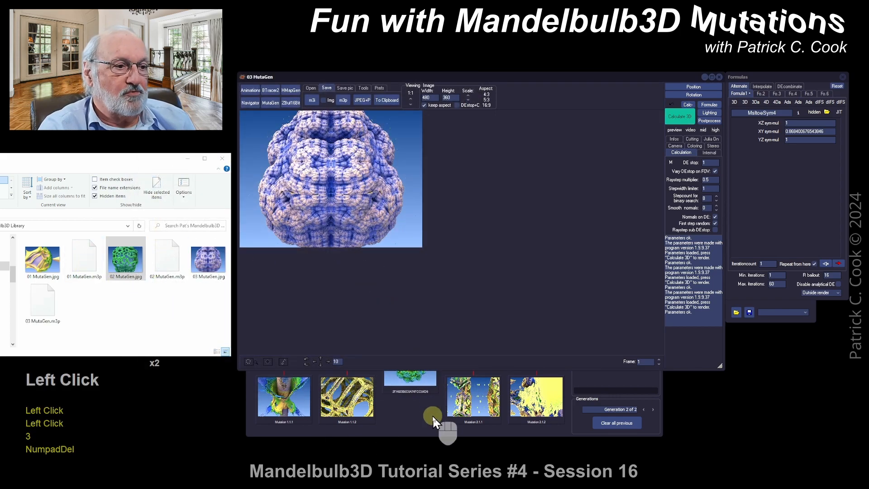
Step: Return to the MutaGen window and generate a new generation of mutations with the current settings
{"action": "left_click", "coordinate": [410, 415]}
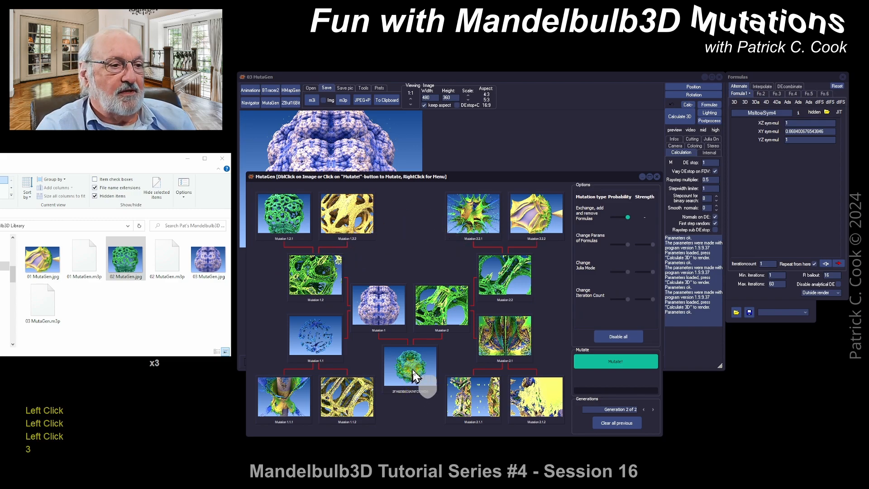
{"action": "left_click", "coordinate": [617, 365]}
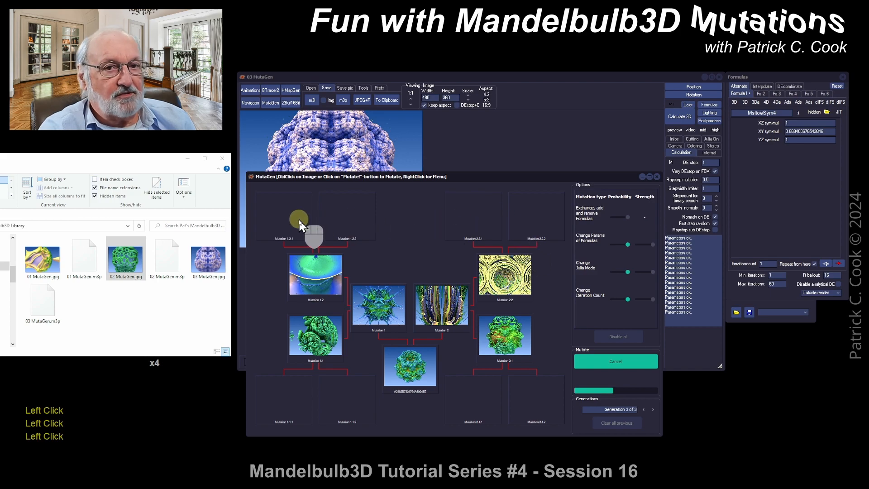
{"action": "left_click", "coordinate": [628, 217]}
{"action": "left_click", "coordinate": [627, 271]}
{"action": "left_click", "coordinate": [627, 299]}
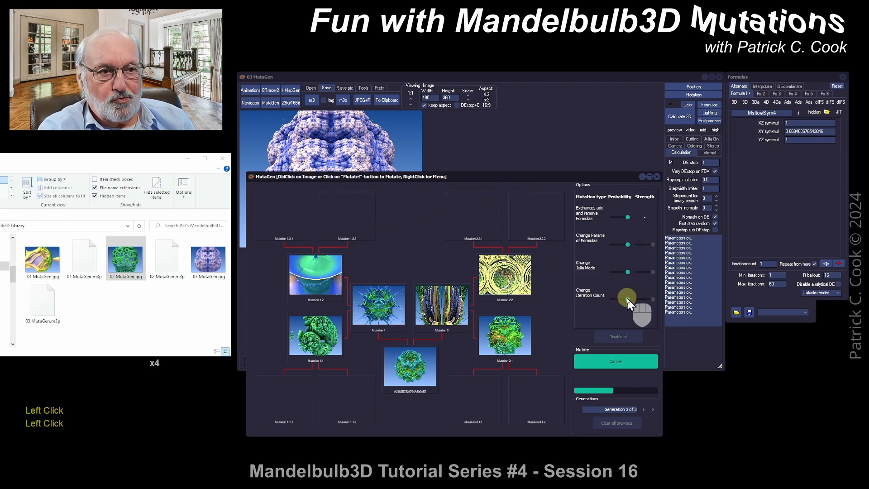
{"action": "left_click", "coordinate": [627, 298]}
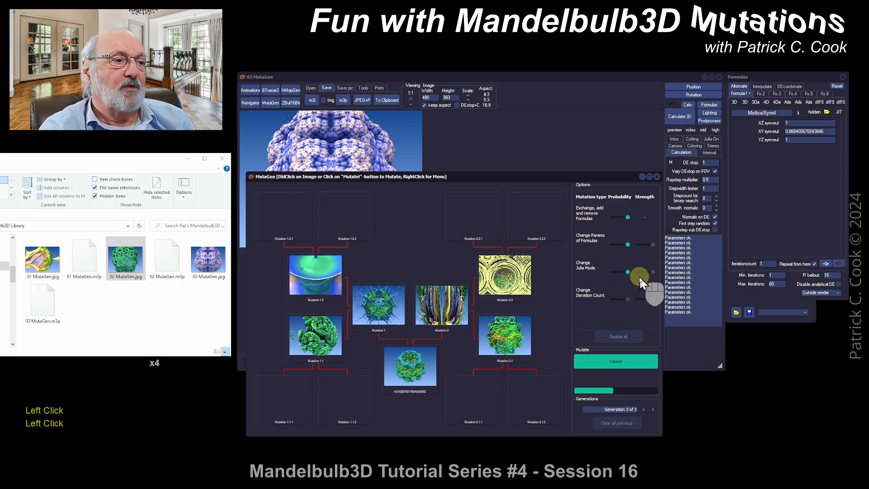
{"action": "left_click", "coordinate": [629, 270]}
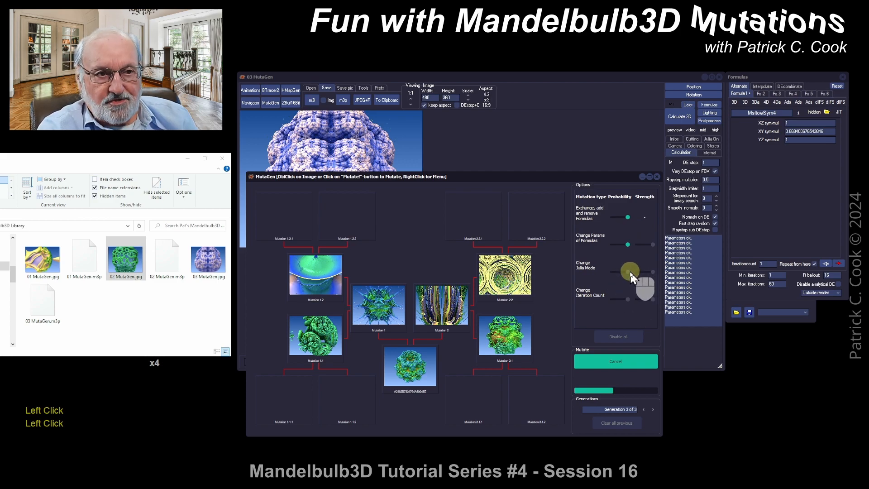
{"action": "left_click", "coordinate": [628, 218]}
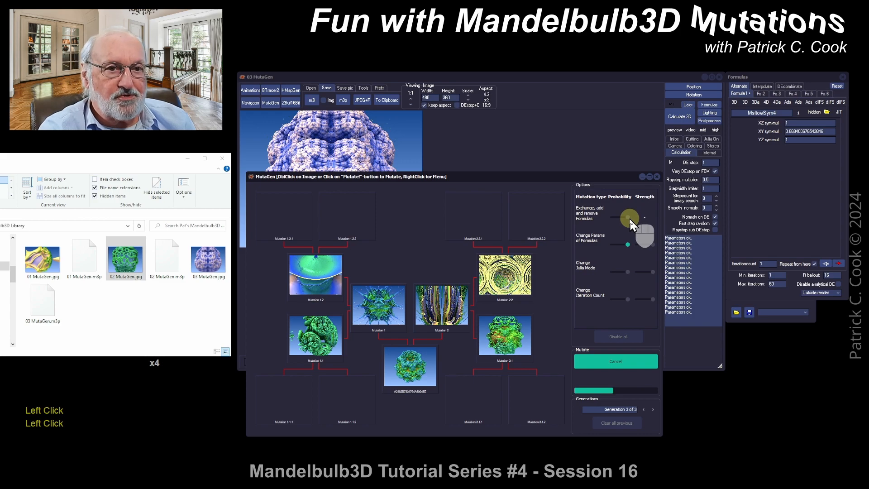
{"action": "left_click", "coordinate": [628, 217]}
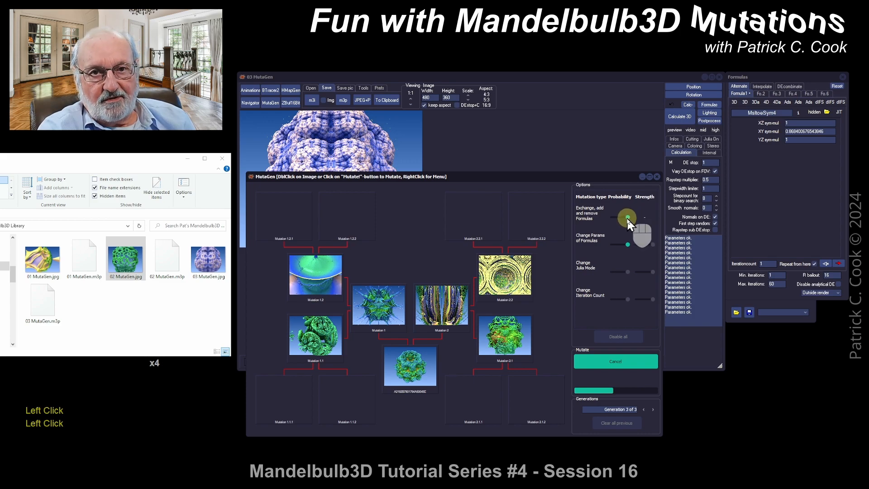
{"action": "left_click", "coordinate": [624, 218]}
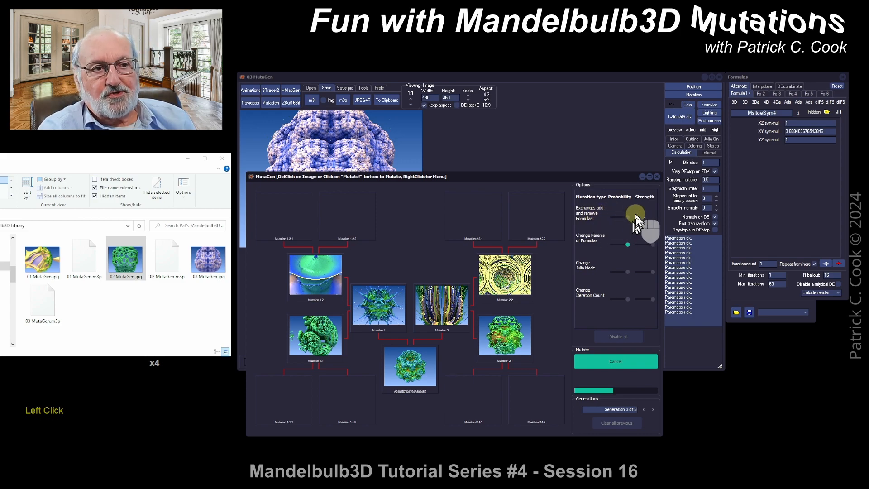